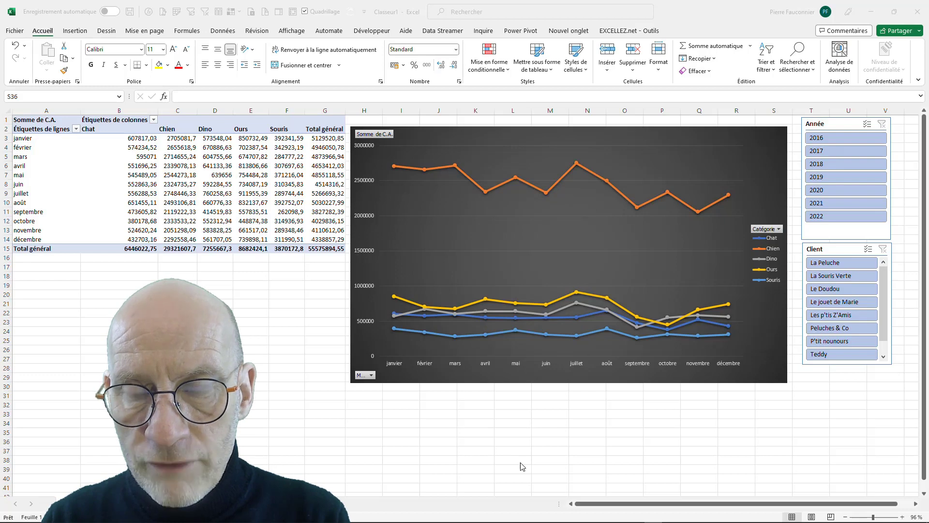
- Explore the pivot report and chart by filtering on 2016, then 2018 to 2020, and client Le jouet de Marie
{"action": "left_click", "coordinate": [843, 139]}
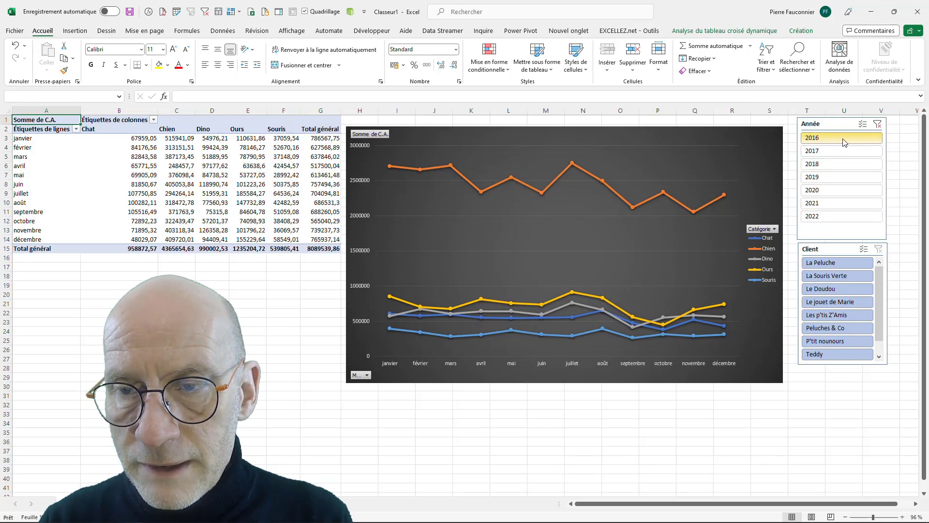
{"action": "left_click", "coordinate": [834, 265]}
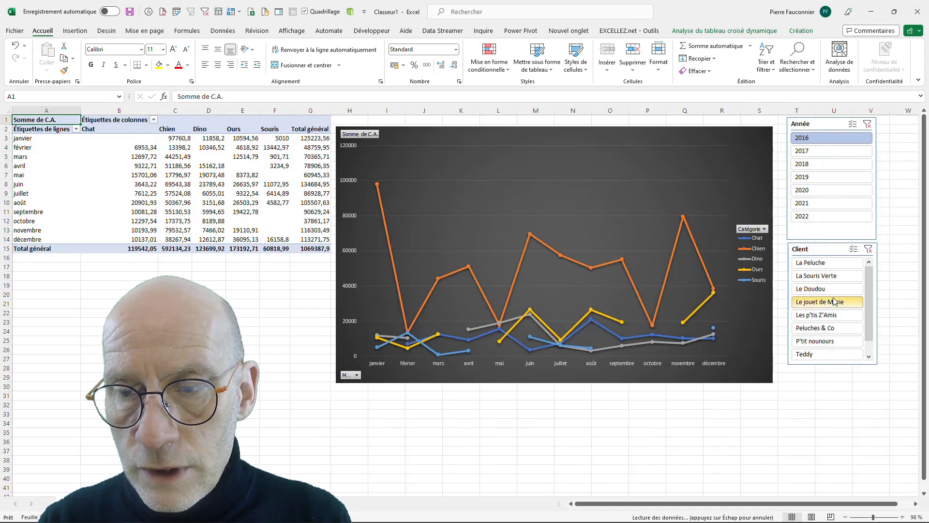
{"action": "left_click", "coordinate": [833, 301]}
{"action": "left_click_drag", "start_coordinate": [815, 169], "coordinate": [813, 190]}
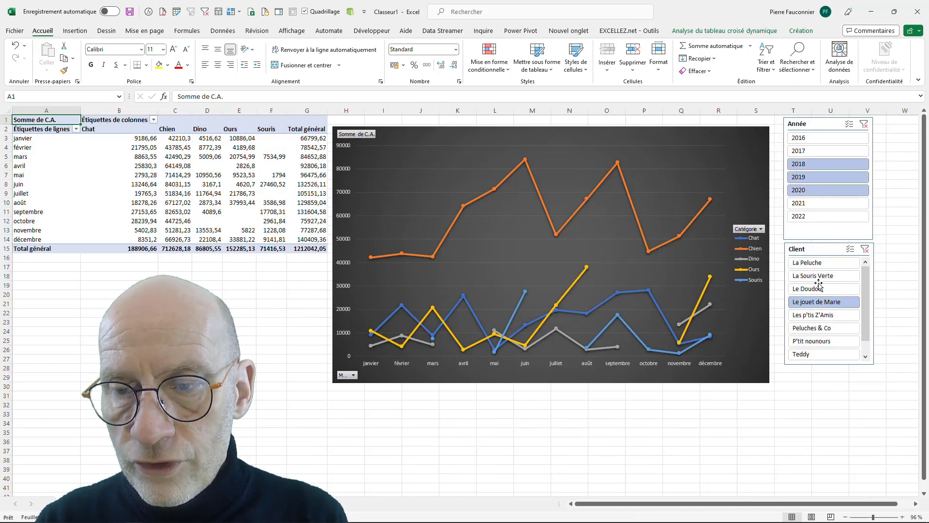
{"action": "left_click", "coordinate": [823, 276]}
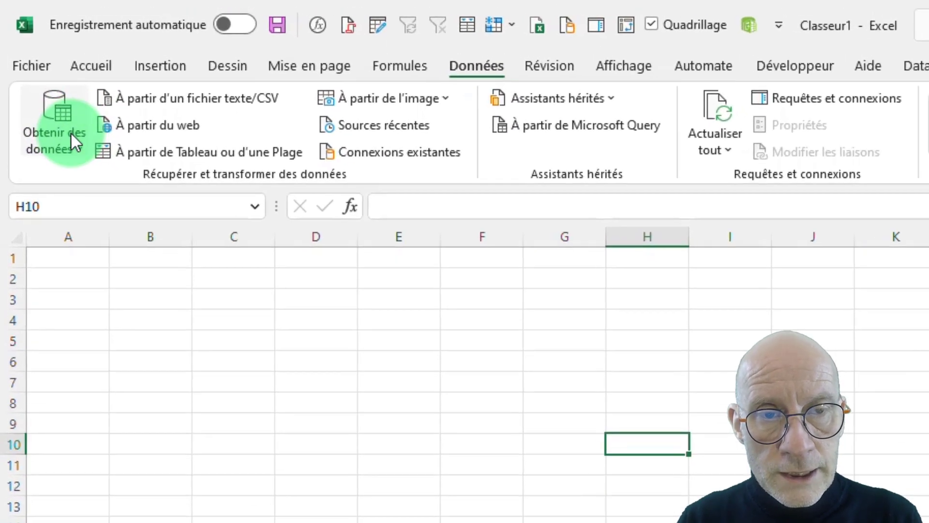
- Start a data import from the Sources folder inside Démo TCD\Excel
{"action": "left_click", "coordinate": [33, 63]}
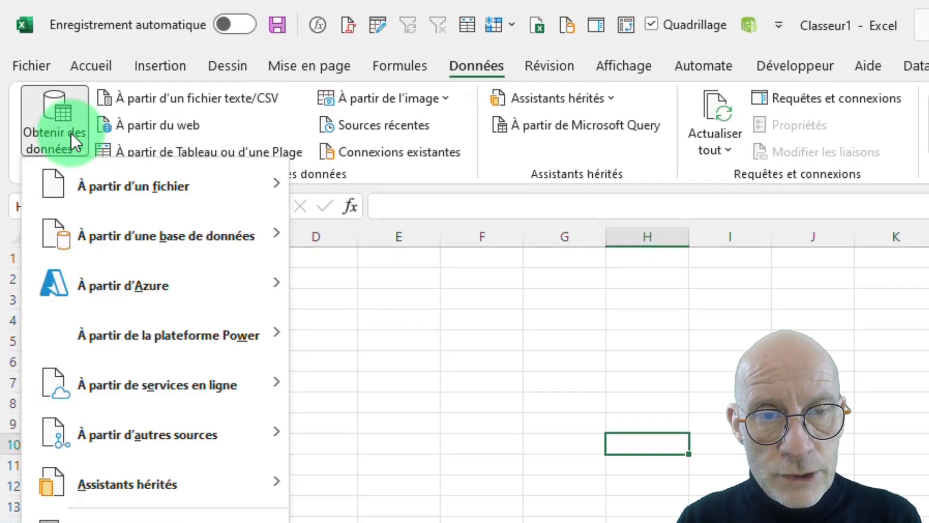
{"action": "mouse_move", "coordinate": [122, 191]}
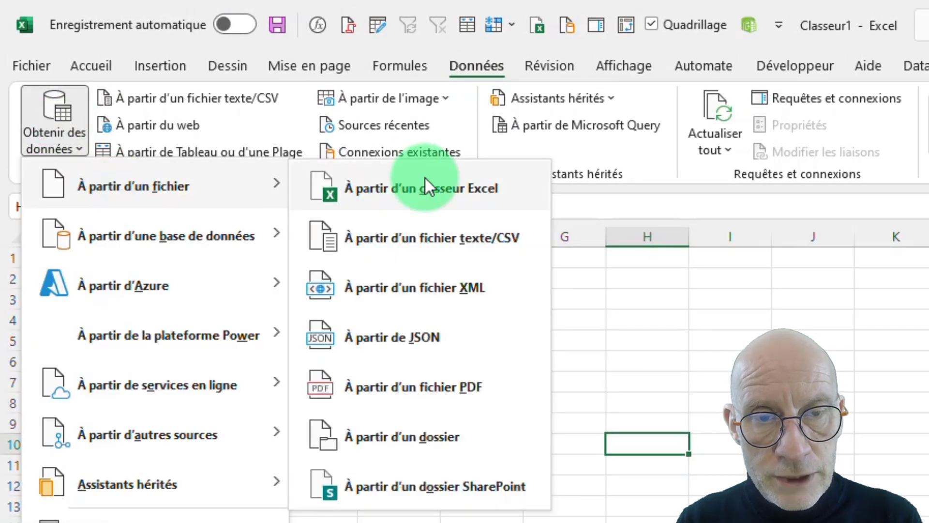
{"action": "left_click", "coordinate": [446, 436]}
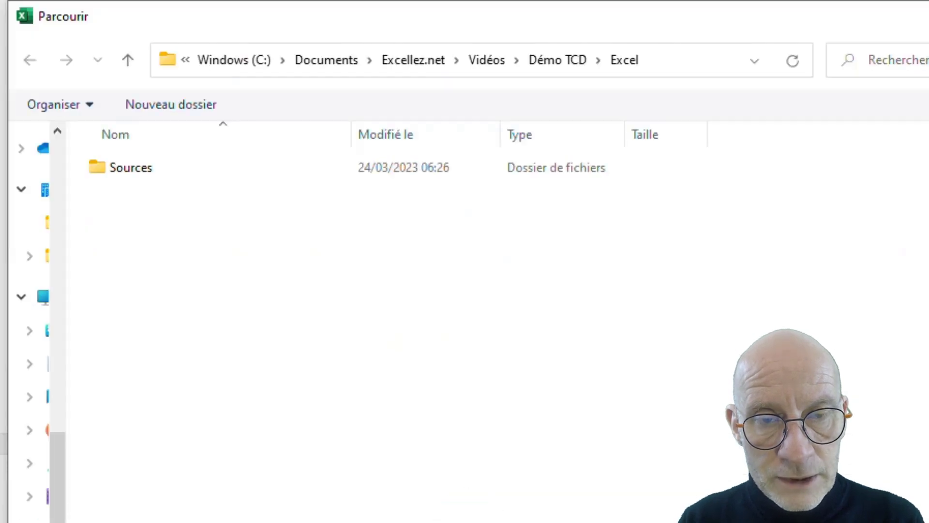
{"action": "left_click", "coordinate": [184, 170]}
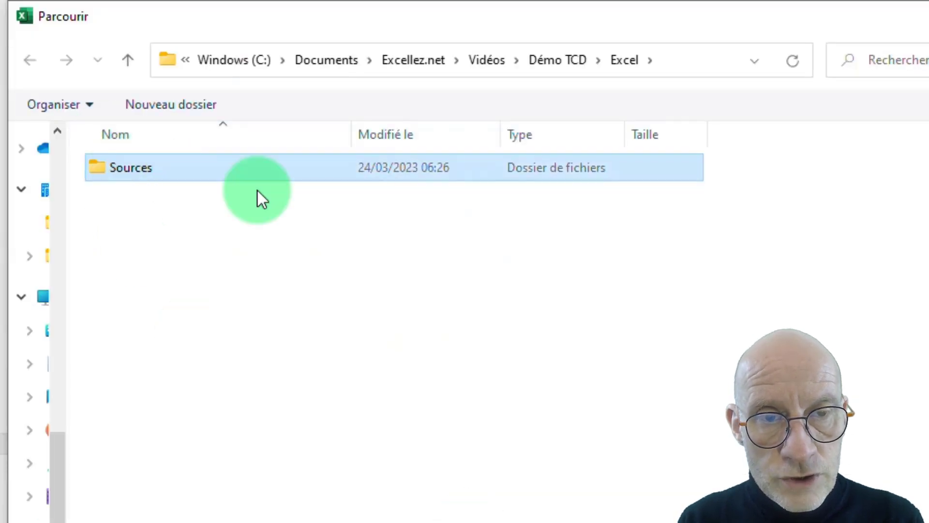
{"action": "double_click", "coordinate": [132, 168]}
{"action": "key", "text": "Return"}
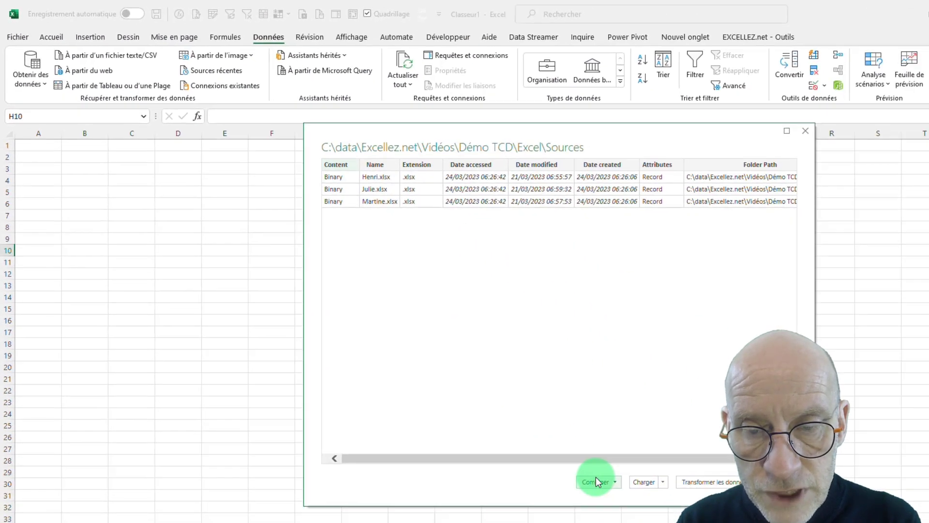
- Combine and transform the folder's workbooks, using the t_Ventes table as the object to extract from each file
{"action": "left_click", "coordinate": [596, 477]}
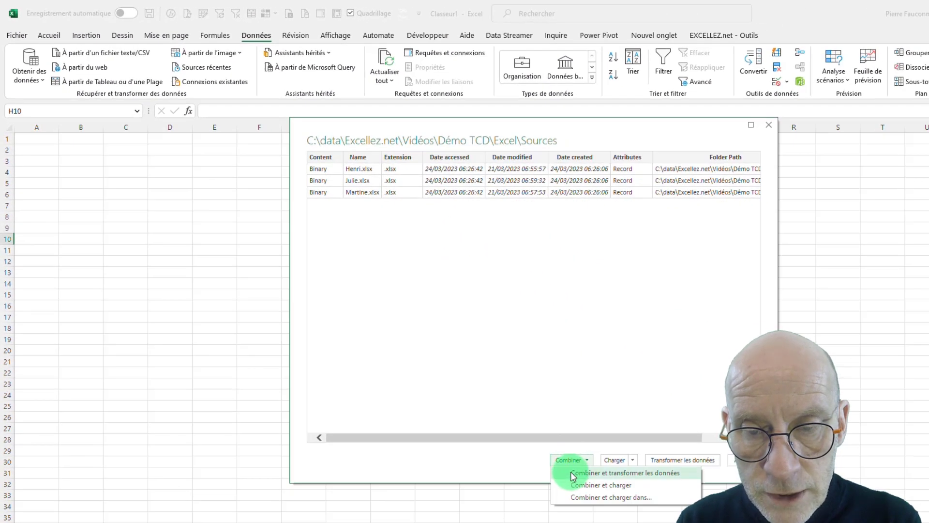
{"action": "left_click", "coordinate": [570, 471]}
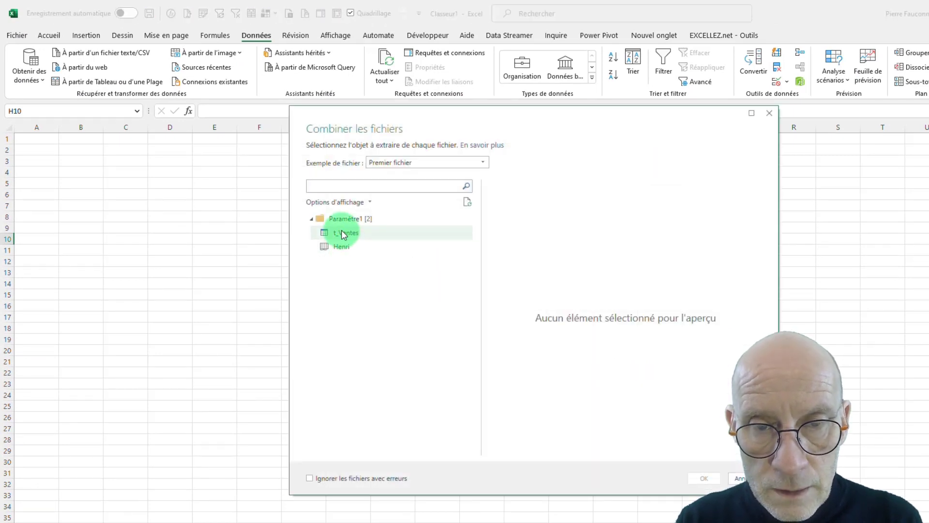
{"action": "left_click", "coordinate": [341, 232]}
{"action": "left_click", "coordinate": [702, 477]}
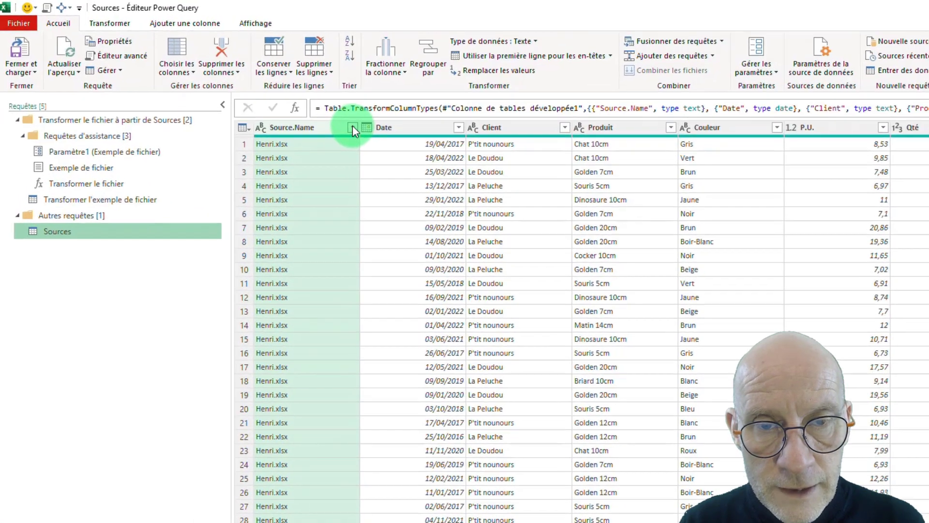
- Check the source files listed in the Source.Name column filter, keeping all of them selected
{"action": "left_click", "coordinate": [352, 128]}
{"action": "left_click", "coordinate": [404, 422]}
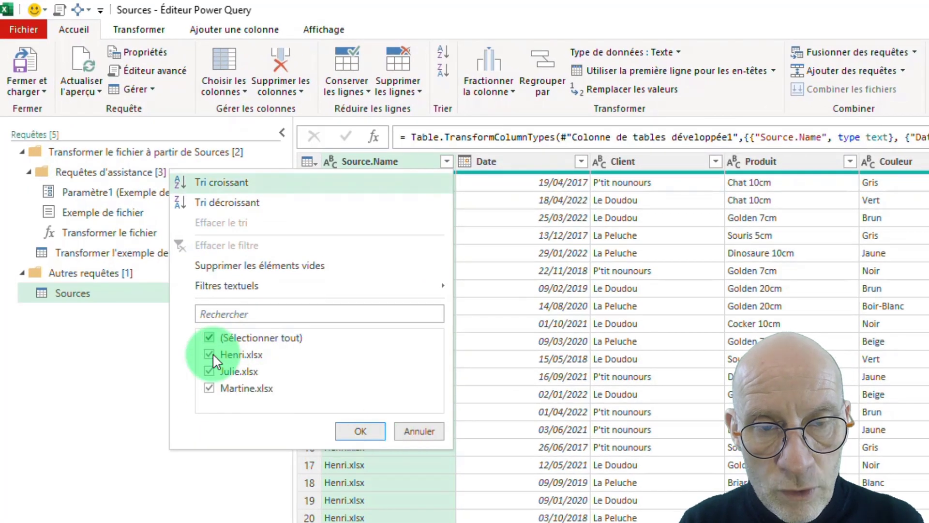
{"action": "left_click", "coordinate": [360, 430]}
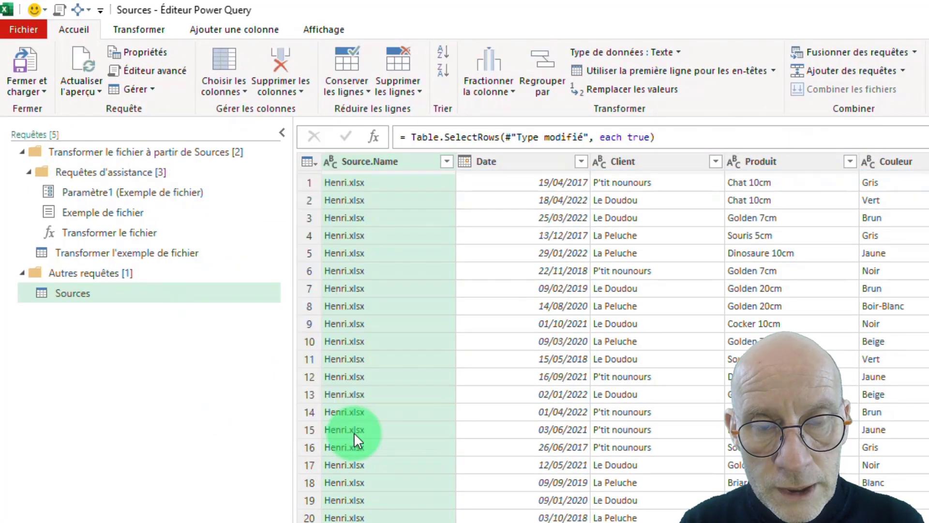
{"action": "left_click", "coordinate": [324, 30]}
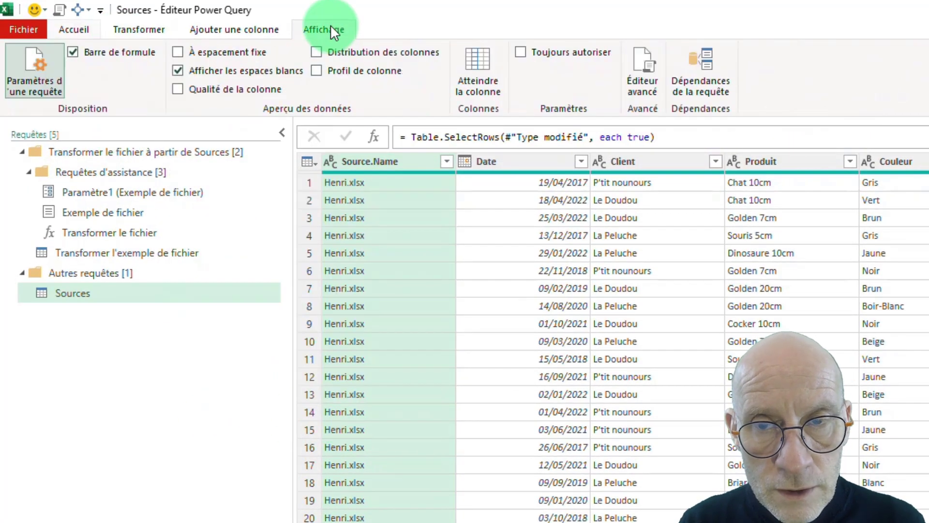
- Add a new query source from the Articles.xlsx workbook in the Excel folder
{"action": "left_click", "coordinate": [87, 29]}
{"action": "left_click", "coordinate": [895, 53]}
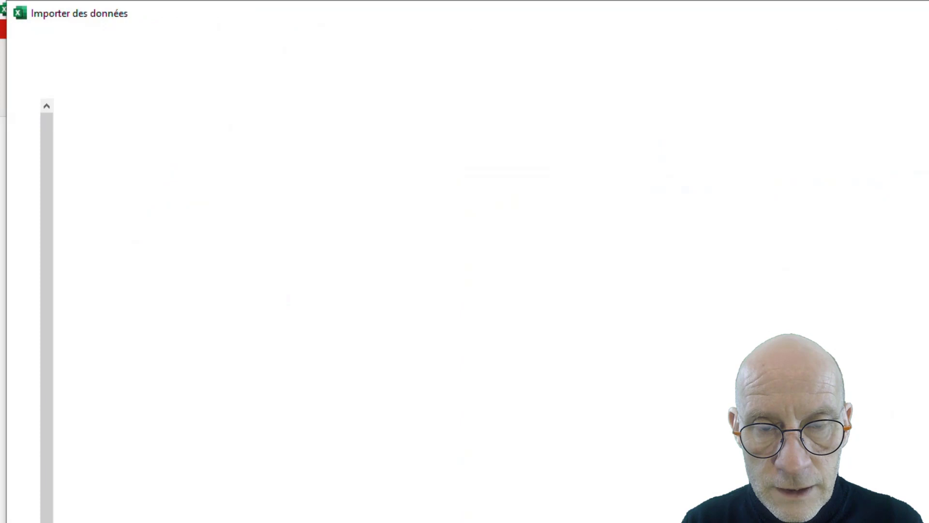
{"action": "left_click", "coordinate": [286, 353]}
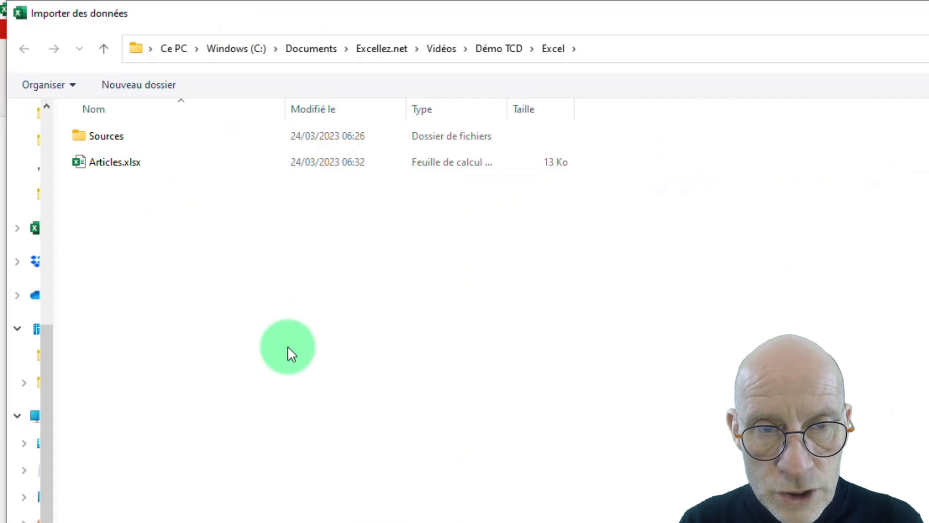
{"action": "double_click", "coordinate": [125, 165]}
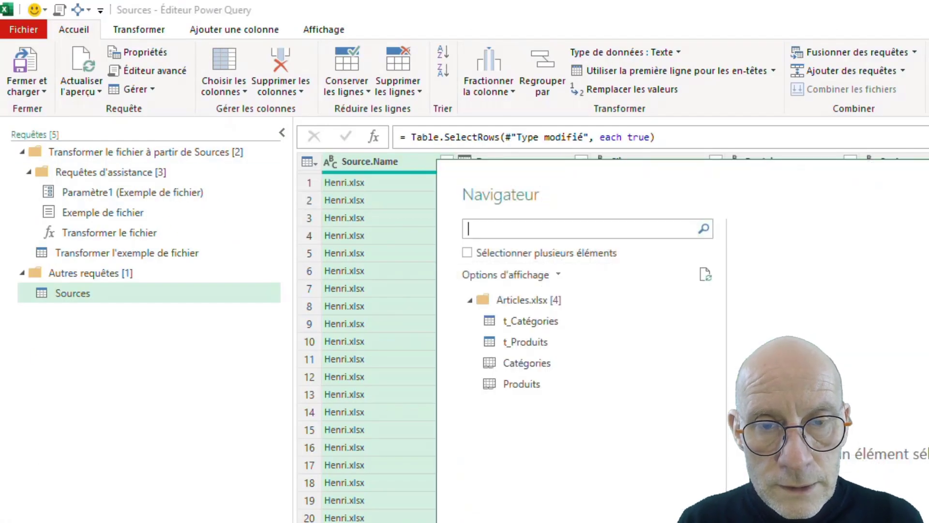
- Enable multiple selection and import the t_Produits and t_Catégories tables as queries
{"action": "left_click", "coordinate": [467, 252]}
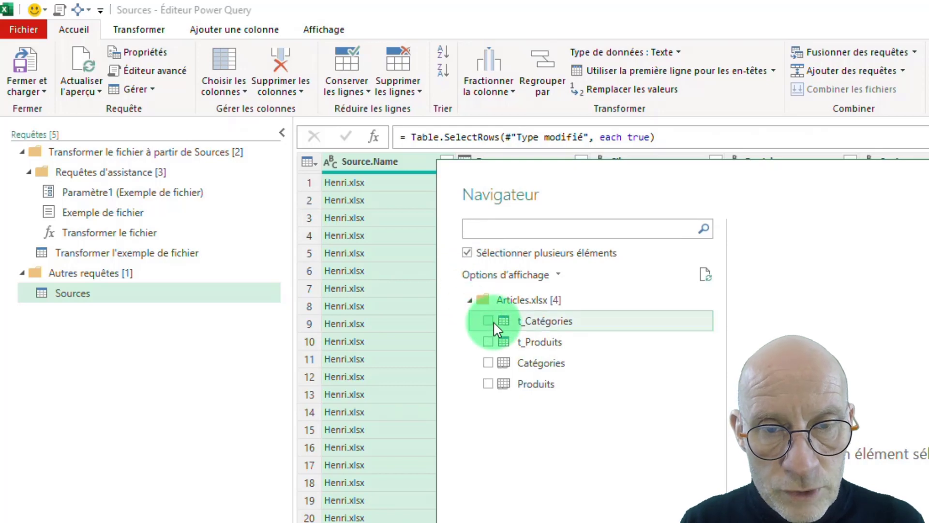
{"action": "left_click", "coordinate": [489, 342]}
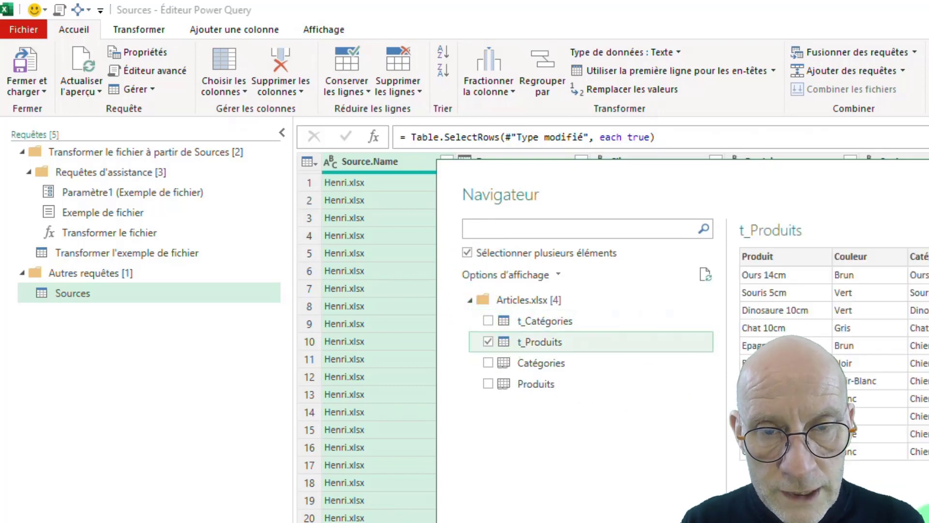
{"action": "left_click", "coordinate": [488, 320]}
{"action": "key", "text": "Escape"}
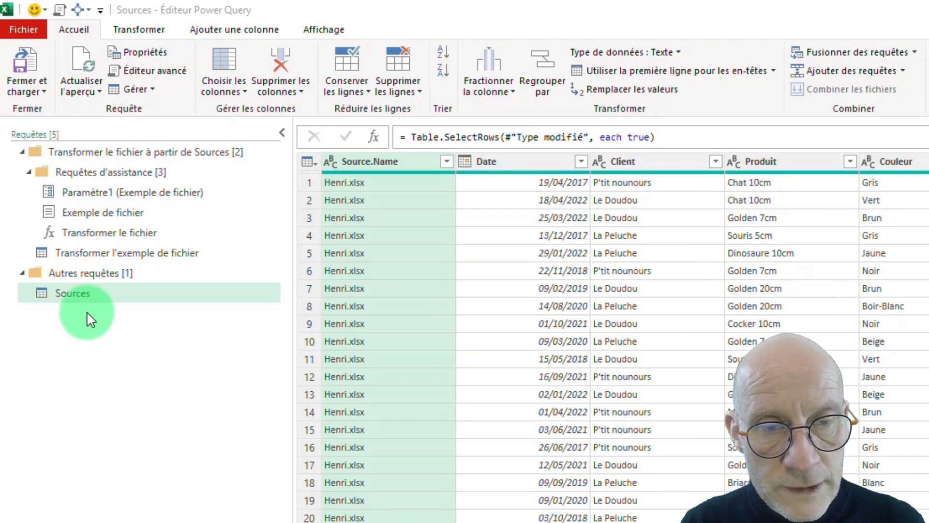
- Rename the Sources query as Ventes
{"action": "double_click", "coordinate": [98, 289]}
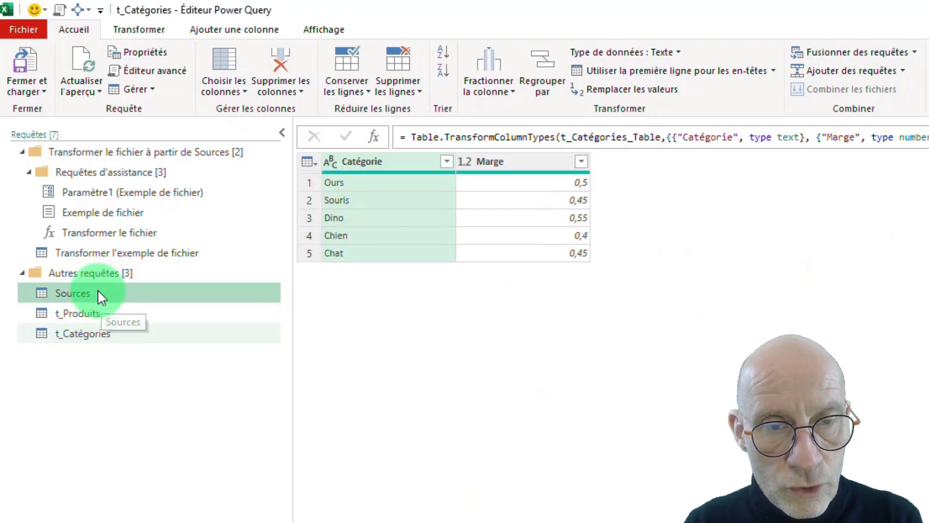
{"action": "type", "text": "Ventes"}
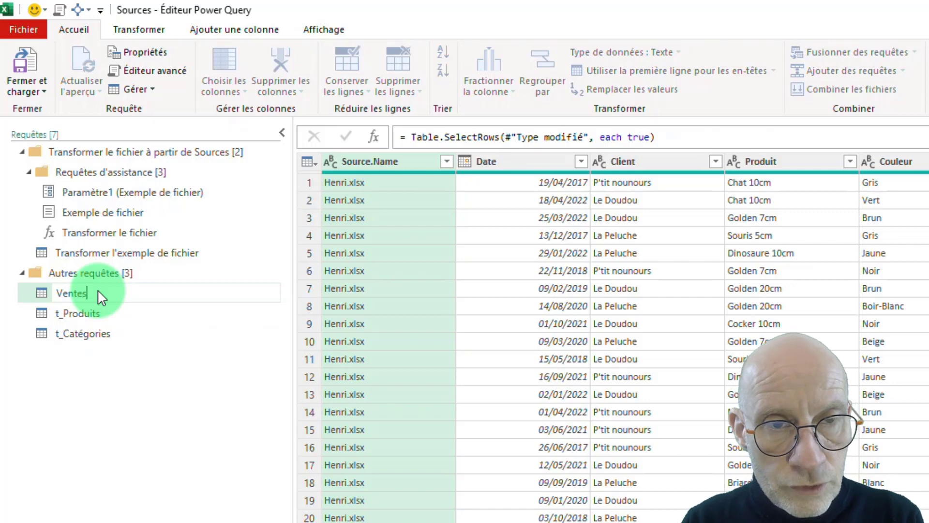
{"action": "key", "text": "Return"}
- Close and load the queries as a pivot table report on a new worksheet and browse the available fields
{"action": "left_click", "coordinate": [39, 88]}
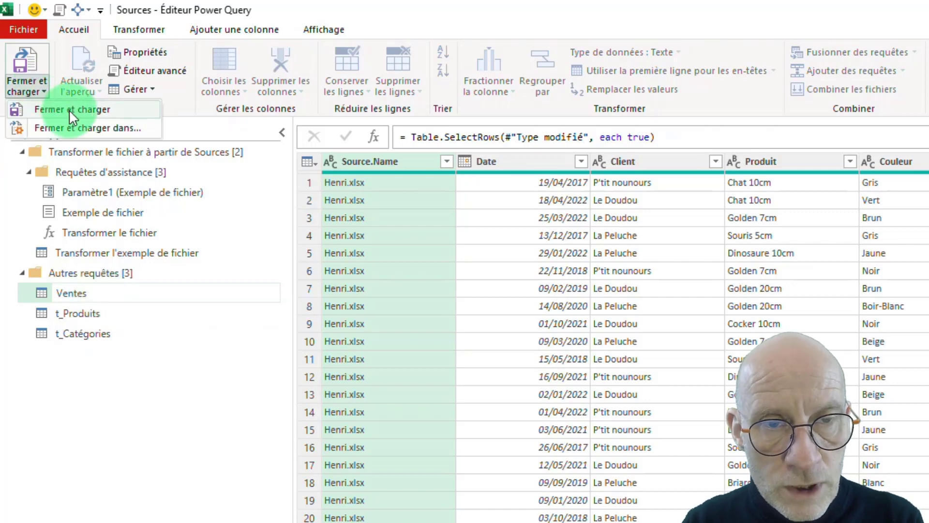
{"action": "left_click", "coordinate": [79, 127]}
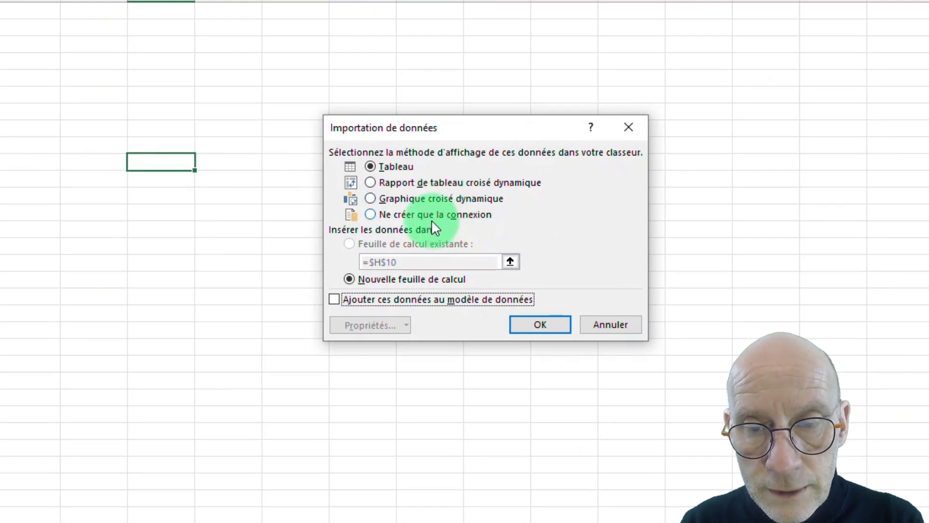
{"action": "left_click", "coordinate": [422, 182]}
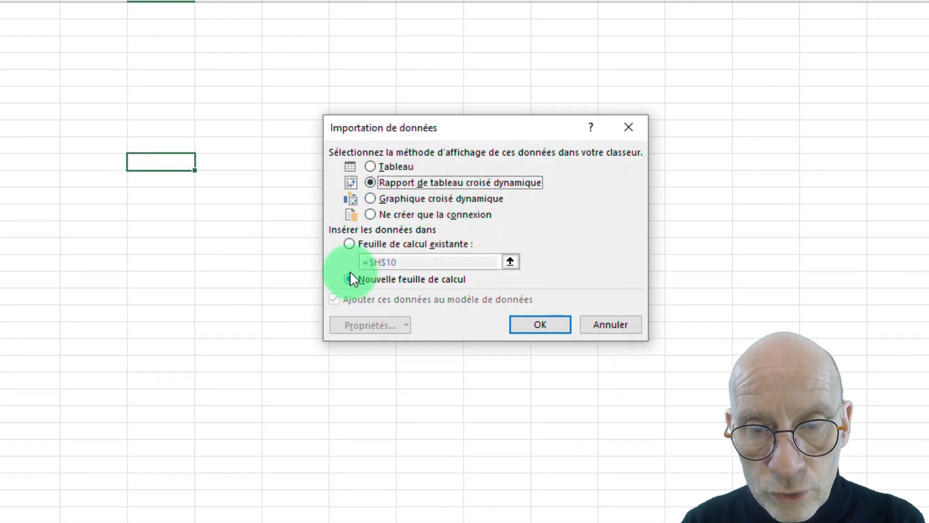
{"action": "left_click", "coordinate": [539, 324]}
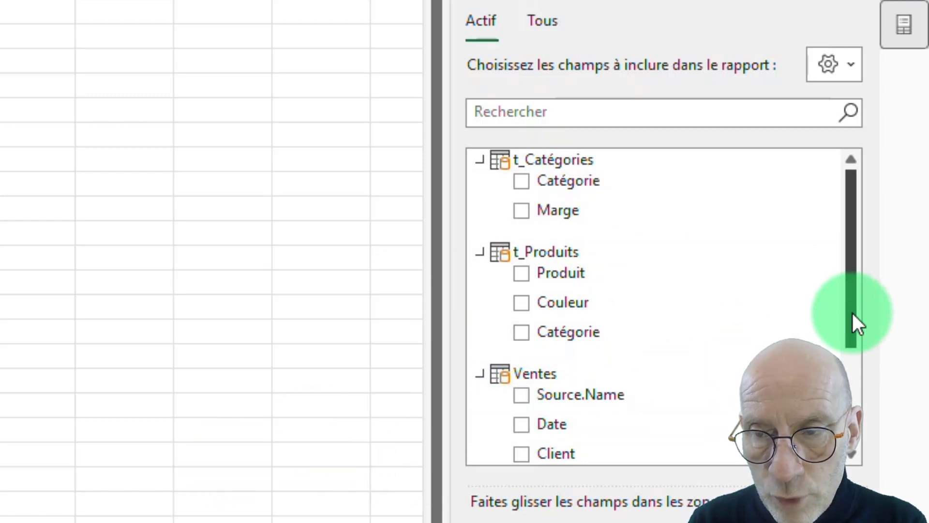
{"action": "left_click_drag", "start_coordinate": [854, 324], "coordinate": [859, 276]}
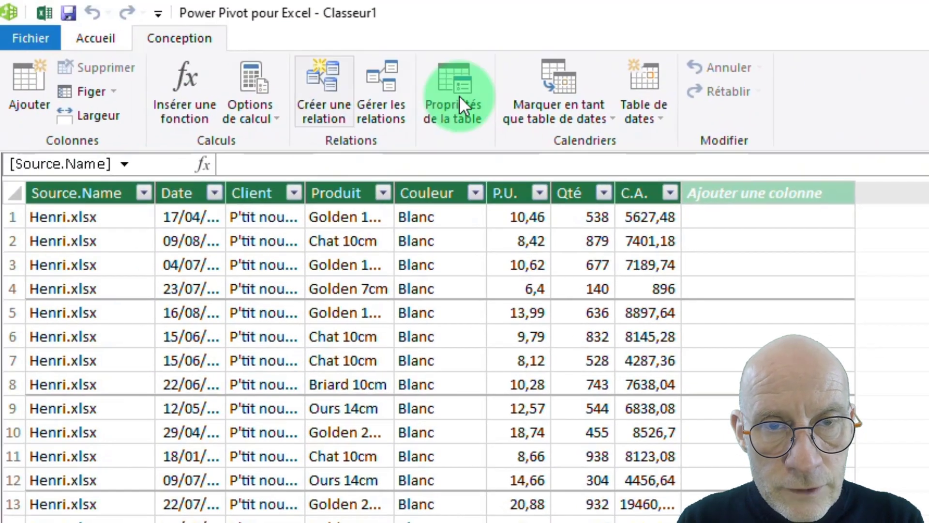
- Create a new date table in the Power Pivot data model and widen its Date column
{"action": "left_click", "coordinate": [644, 108]}
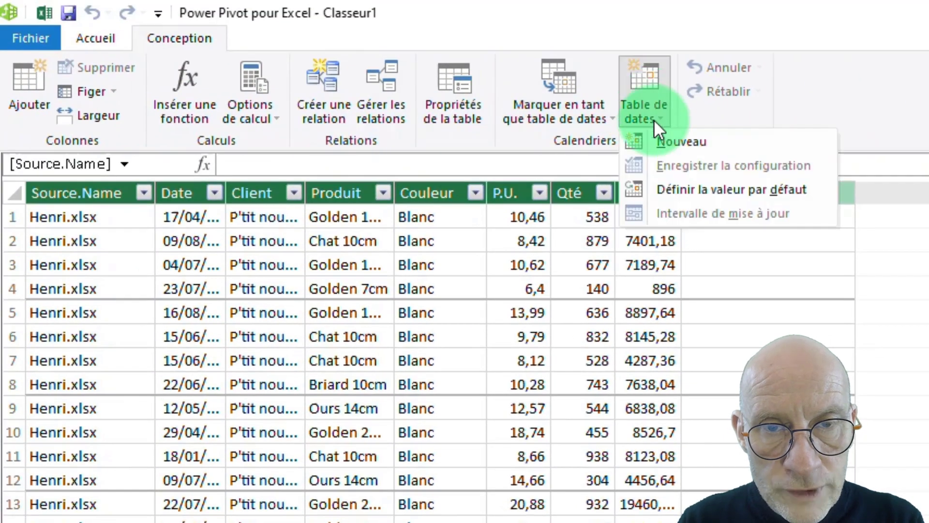
{"action": "left_click", "coordinate": [724, 142]}
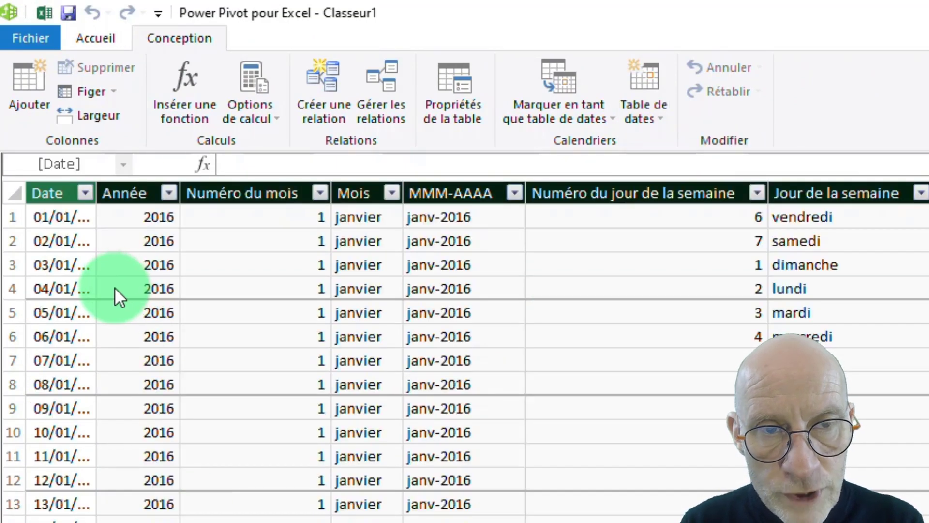
{"action": "left_click_drag", "start_coordinate": [96, 191], "coordinate": [165, 193]}
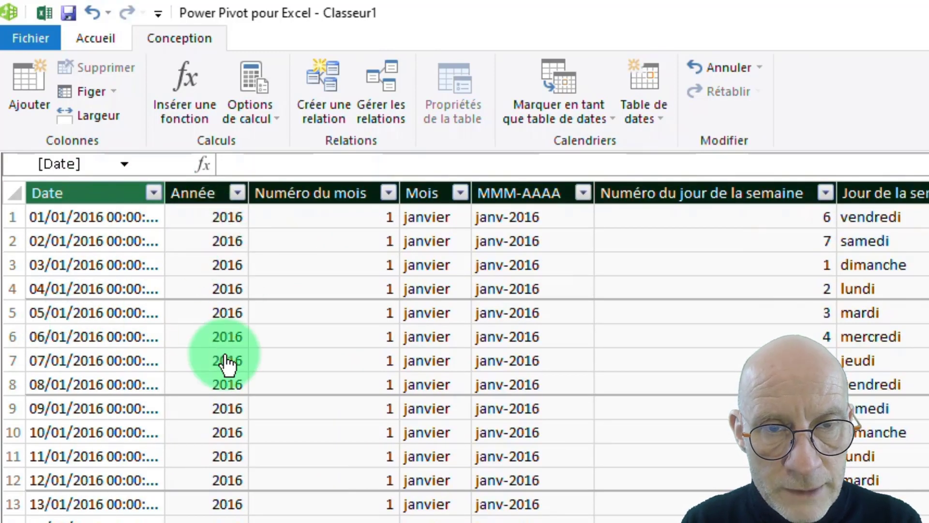
- Show the data model as a diagram and stack the Ventes and t_Produits tables below t_Catégories
{"action": "left_click", "coordinate": [103, 38]}
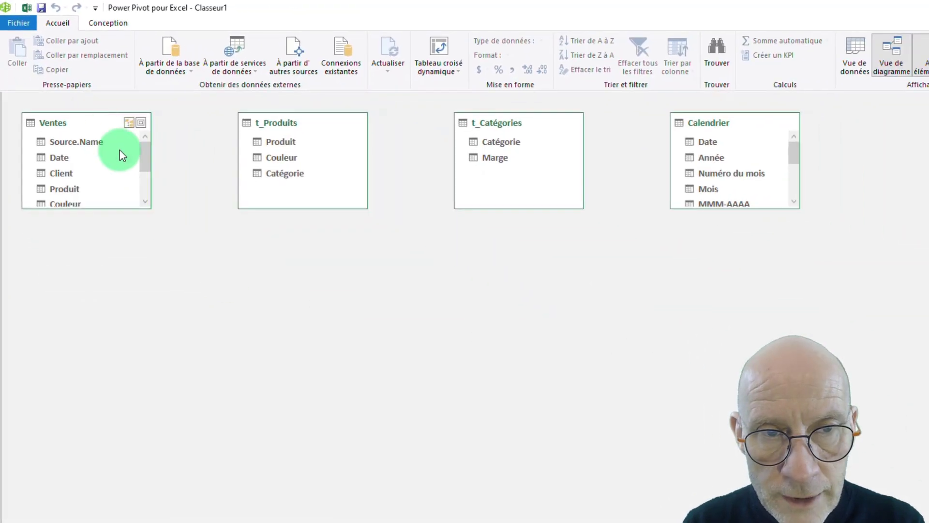
{"action": "left_click_drag", "start_coordinate": [99, 154], "coordinate": [452, 370]}
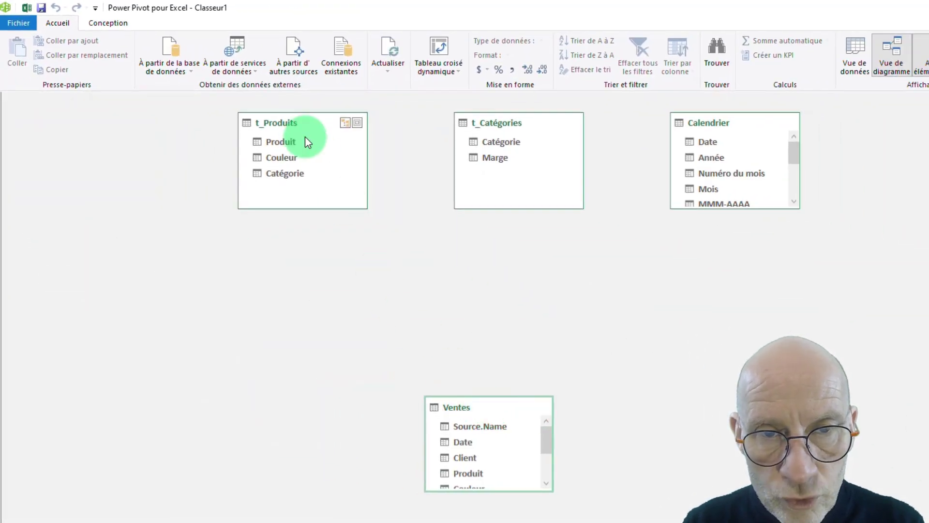
{"action": "left_click_drag", "start_coordinate": [304, 127], "coordinate": [504, 261]}
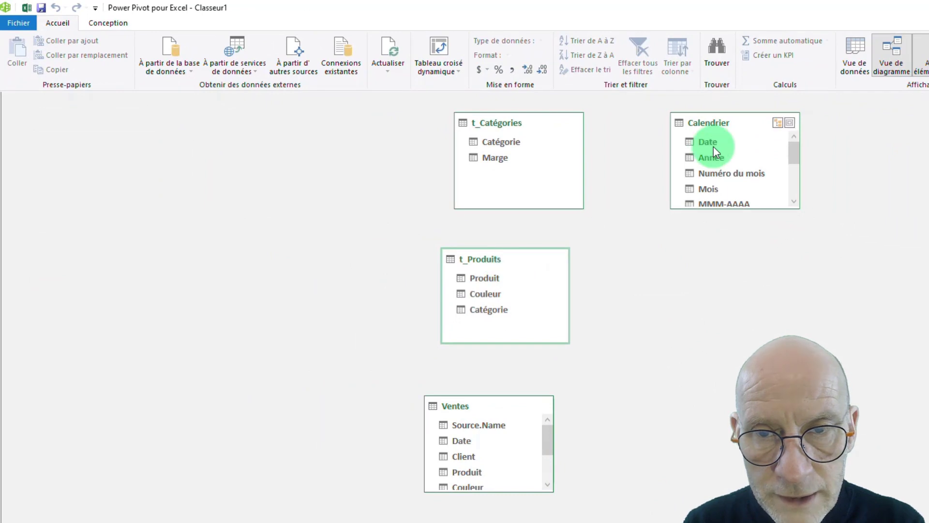
- Relate Calendrier to Ventes on Date, t_Produits to Ventes on Produit and t_Catégories to t_Produits on Catégorie; return to the Excel workbook
{"action": "left_click_drag", "start_coordinate": [714, 149], "coordinate": [475, 444]}
{"action": "left_click_drag", "start_coordinate": [486, 278], "coordinate": [482, 464]}
{"action": "left_click_drag", "start_coordinate": [508, 140], "coordinate": [501, 307]}
{"action": "key", "text": "alt+Tab"}
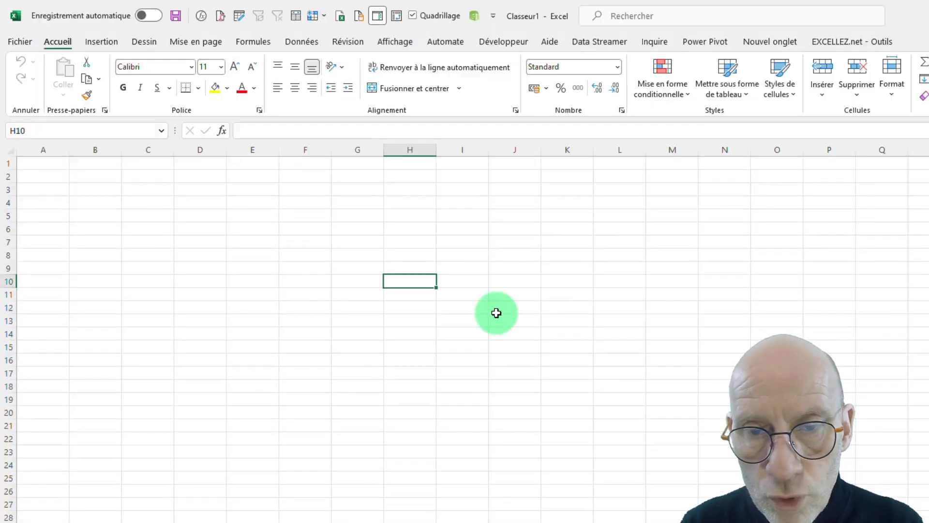
- Insert a pivot table based on the workbook's data model on a new worksheet
{"action": "left_click", "coordinate": [106, 47]}
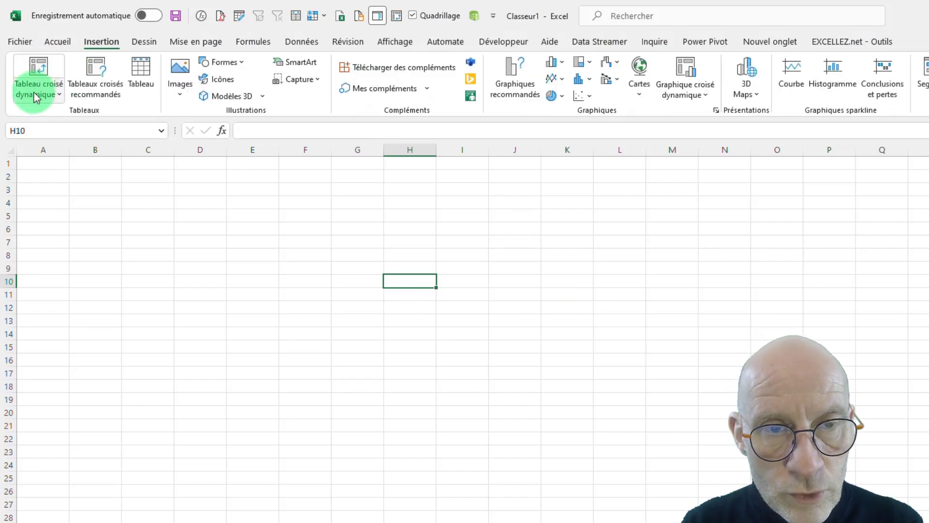
{"action": "left_click", "coordinate": [33, 91]}
{"action": "left_click", "coordinate": [43, 115]}
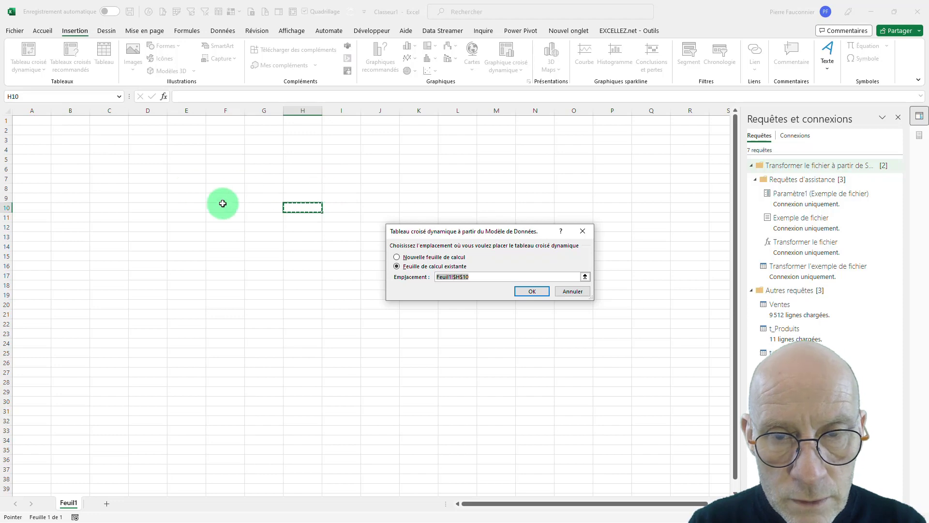
{"action": "left_click", "coordinate": [403, 257]}
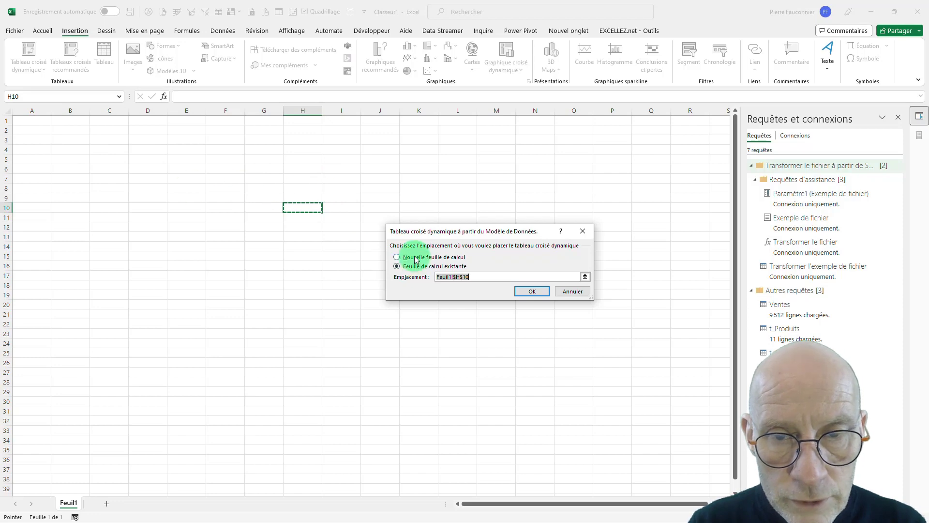
{"action": "left_click", "coordinate": [532, 290]}
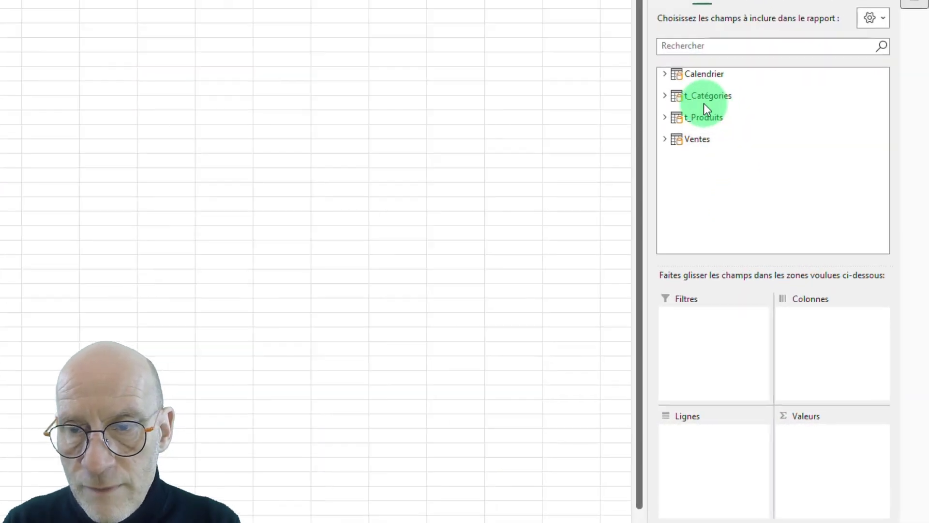
- Lay out the pivot table with Mois from Calendrier as rows and Catégorie from t_Catégories as columns
{"action": "left_click", "coordinate": [641, 42]}
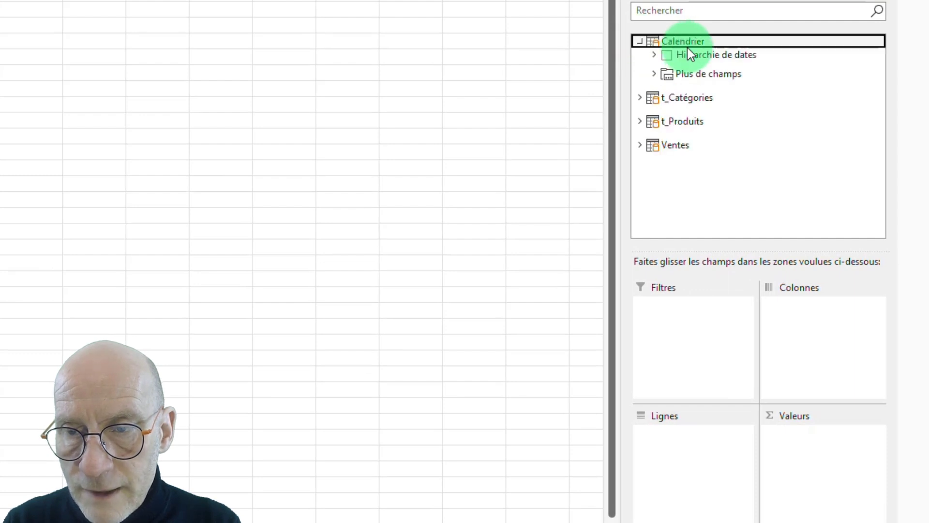
{"action": "left_click", "coordinate": [654, 74]}
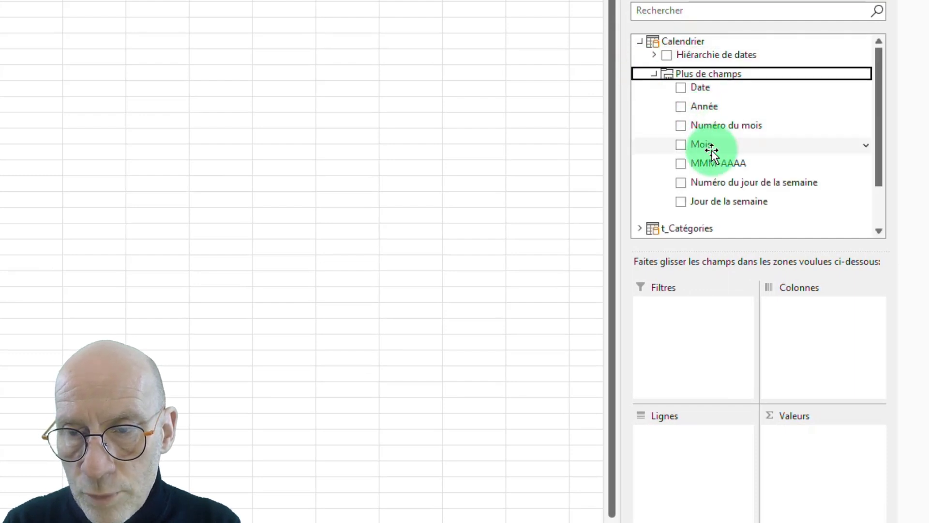
{"action": "left_click_drag", "start_coordinate": [710, 145], "coordinate": [705, 440]}
{"action": "scroll", "coordinate": [657, 138], "scroll_direction": "down", "scroll_amount": 3}
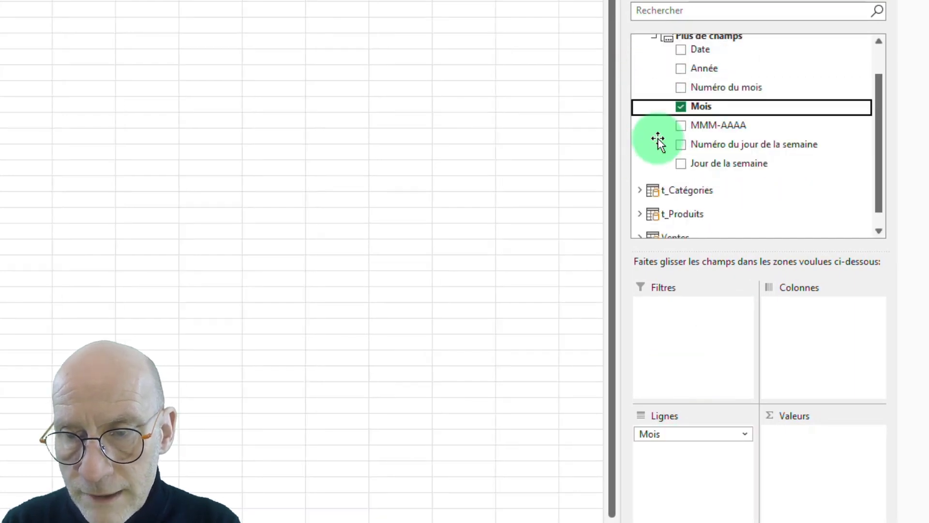
{"action": "left_click", "coordinate": [633, 177]}
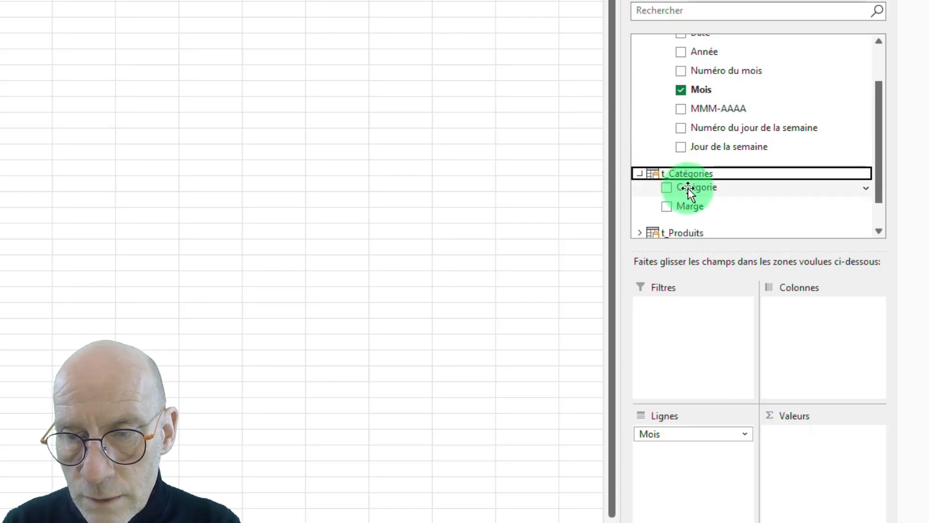
{"action": "left_click_drag", "start_coordinate": [802, 311], "coordinate": [803, 313]}
- Add C.A. from the Ventes table to the pivot table as the summed value
{"action": "scroll", "coordinate": [702, 184], "scroll_direction": "down", "scroll_amount": 2}
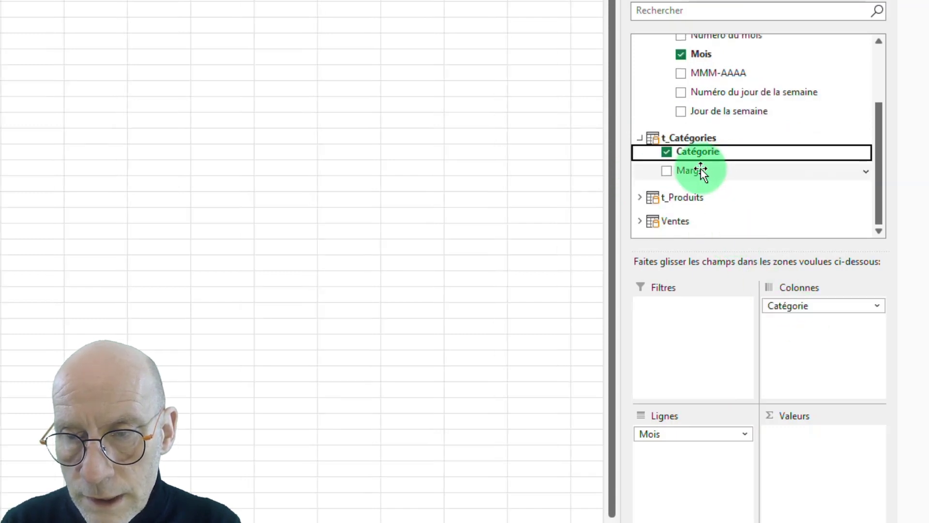
{"action": "left_click", "coordinate": [640, 219]}
{"action": "scroll", "coordinate": [712, 203], "scroll_direction": "down", "scroll_amount": 1}
{"action": "left_click_drag", "start_coordinate": [692, 217], "coordinate": [821, 442]}
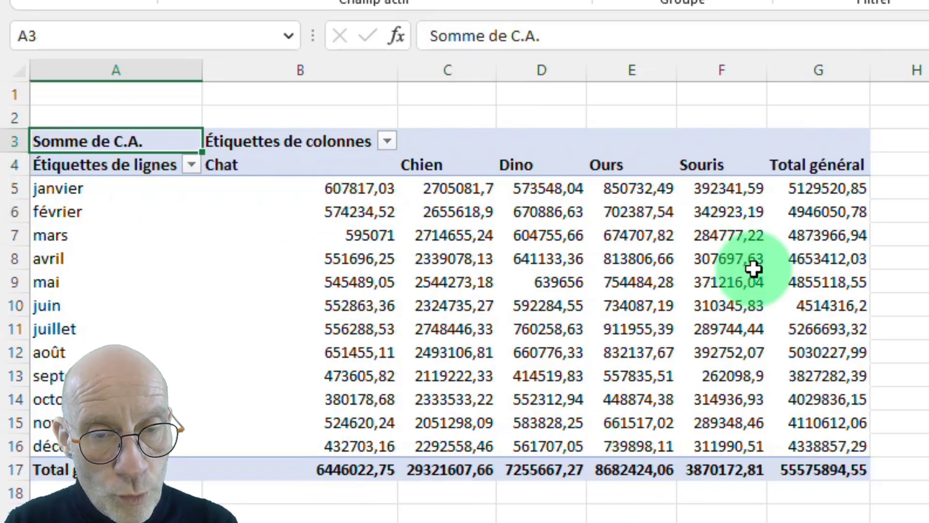
- Insert a line pivot chart from the pivot table
{"action": "mouse_move", "coordinate": [606, 411]}
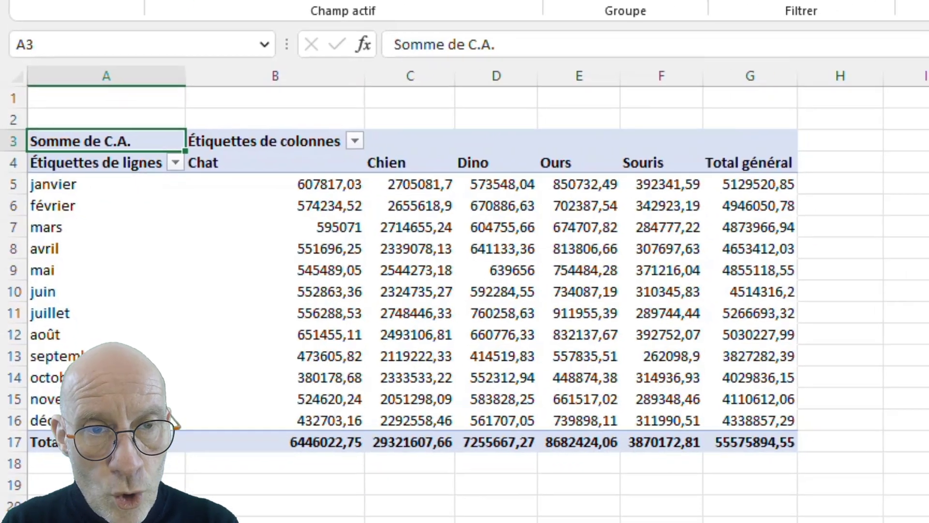
{"action": "left_click", "coordinate": [82, 8]}
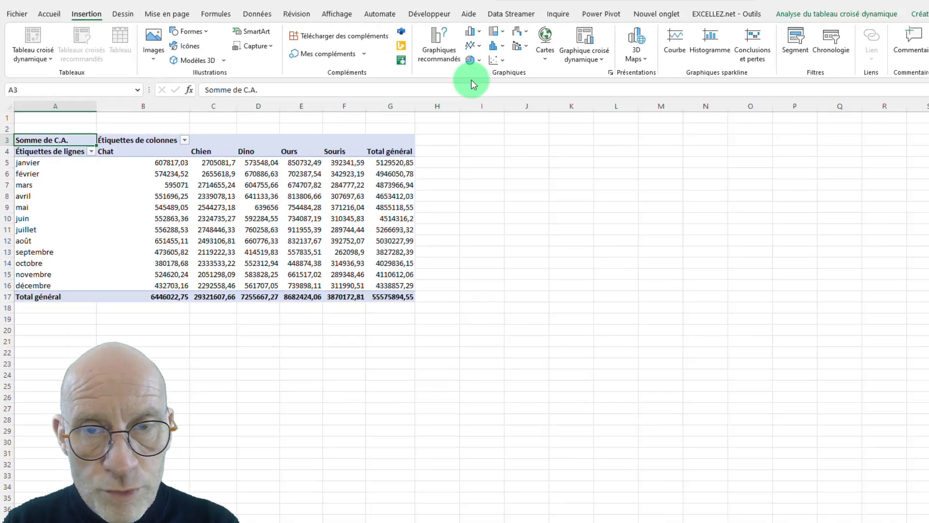
{"action": "left_click", "coordinate": [408, 59]}
{"action": "left_click", "coordinate": [416, 92]}
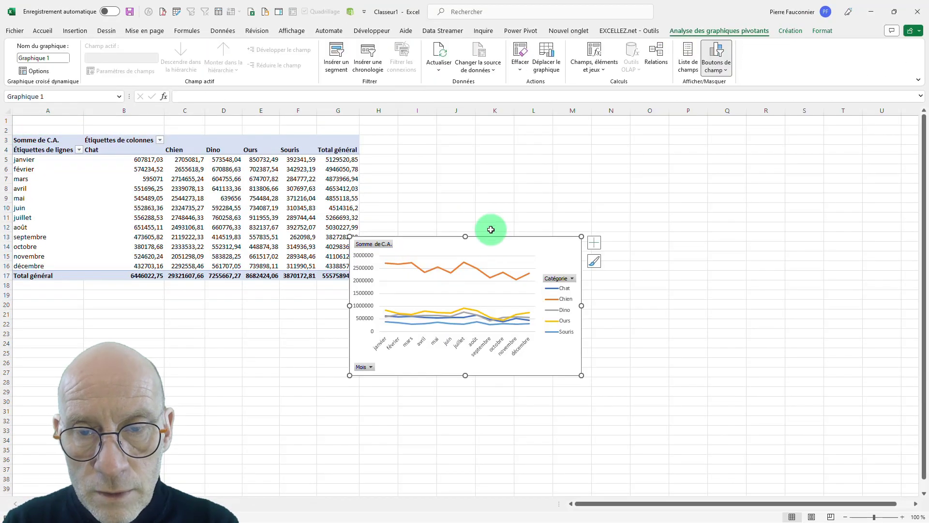
- Place the chart below the pivot table, enlarge it to about rows 18 to 36, and apply the dark grey chart style
{"action": "left_click_drag", "start_coordinate": [501, 249], "coordinate": [245, 299]}
{"action": "left_click_drag", "start_coordinate": [343, 355], "coordinate": [729, 372]}
{"action": "left_click_drag", "start_coordinate": [421, 424], "coordinate": [431, 466]}
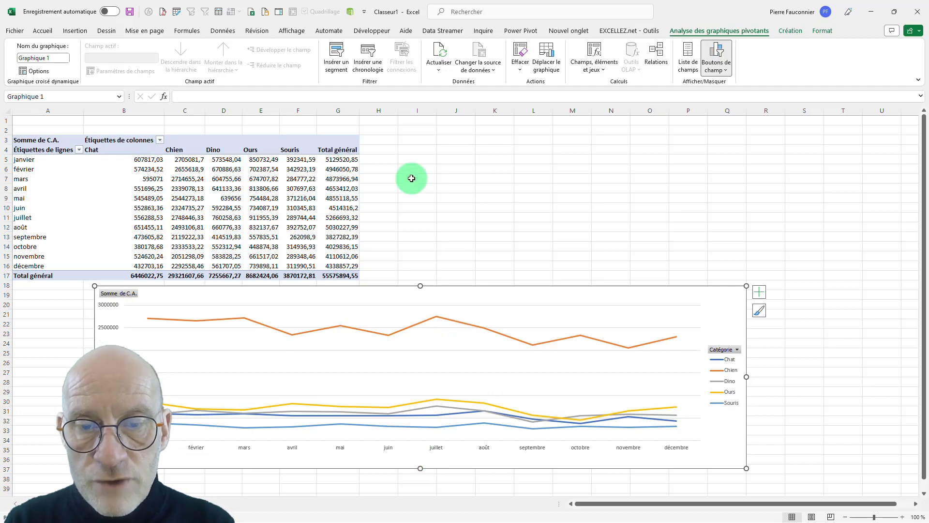
{"action": "left_click", "coordinate": [807, 37]}
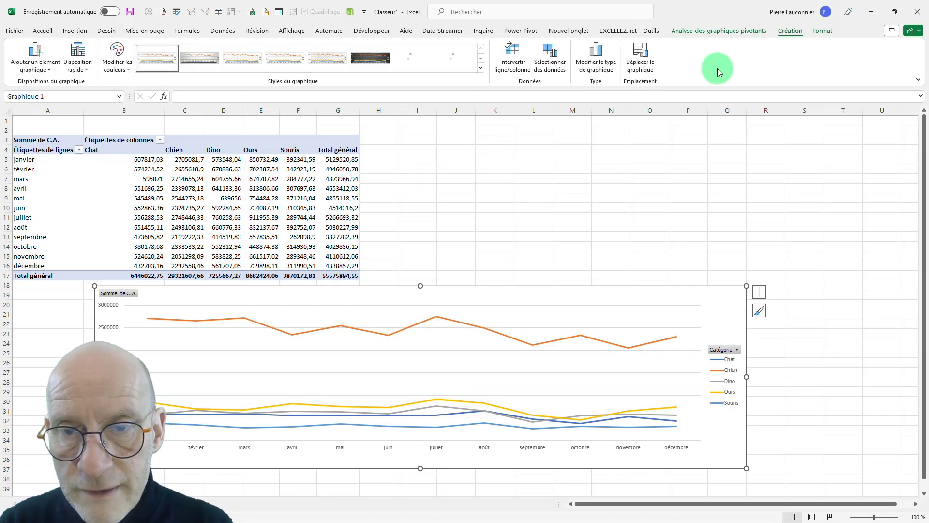
{"action": "left_click", "coordinate": [371, 58]}
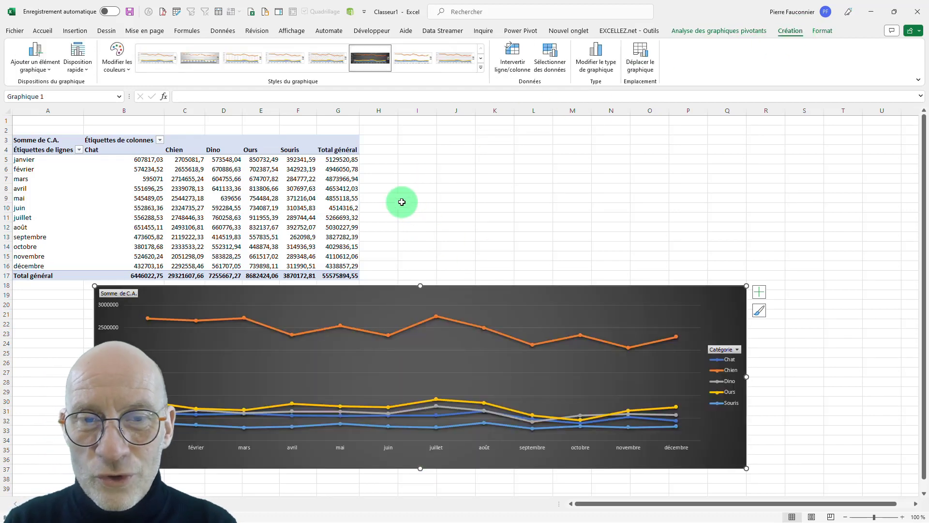
- Insert slicers on the pivot table for Année from Hiérarchie de dates and Client from Ventes
{"action": "left_click", "coordinate": [261, 169]}
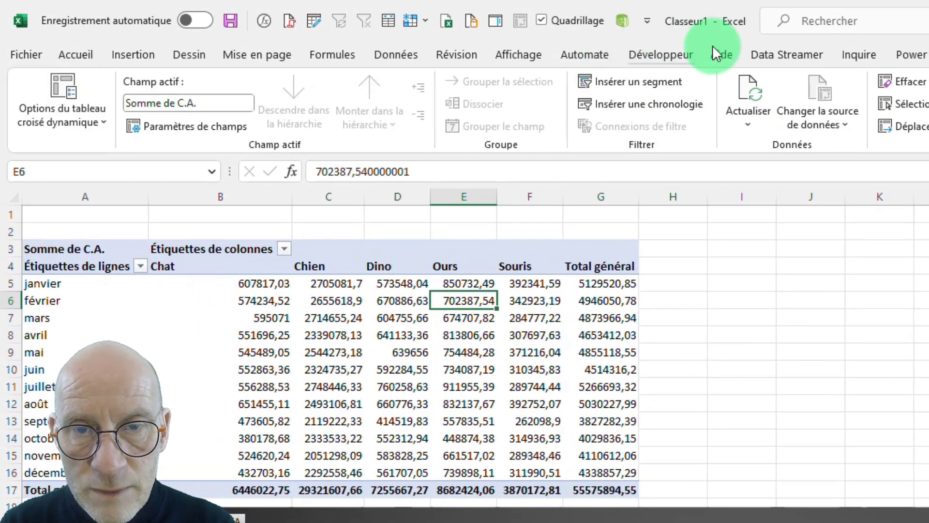
{"action": "left_click", "coordinate": [863, 50]}
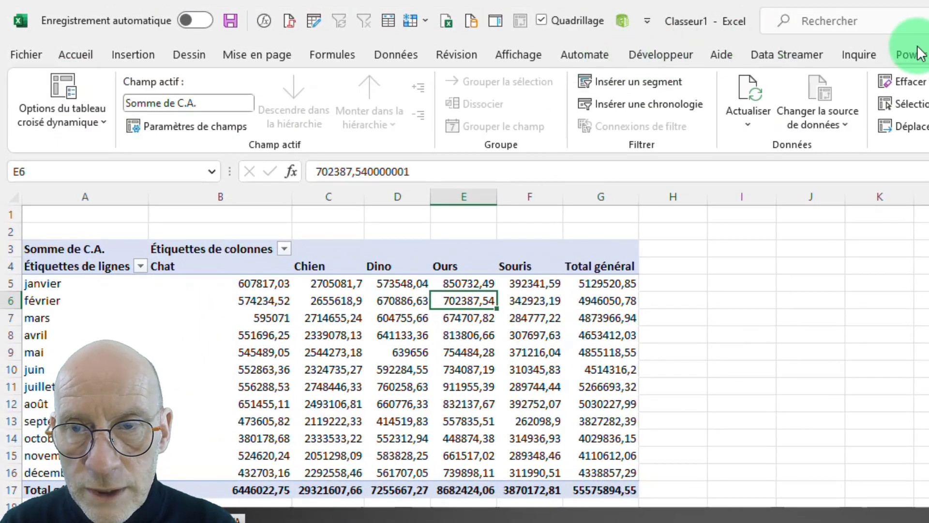
{"action": "left_click", "coordinate": [652, 83]}
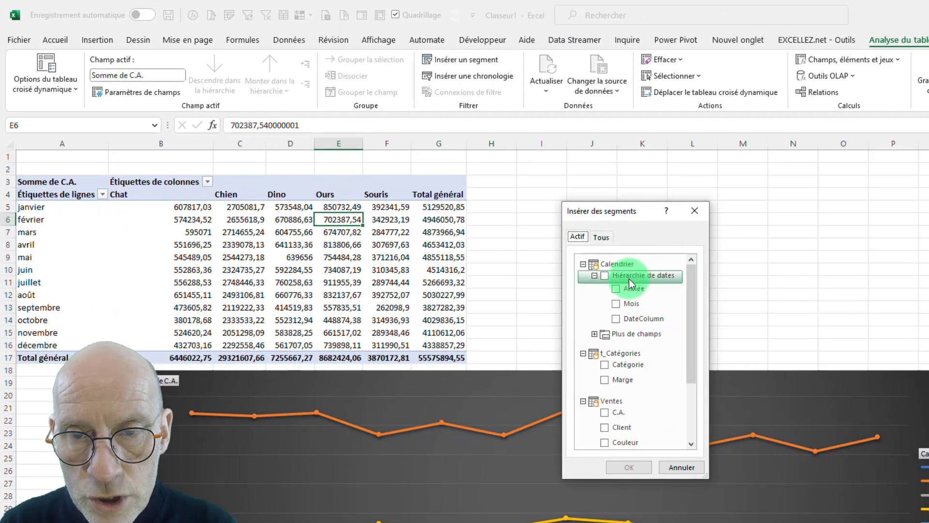
{"action": "left_click", "coordinate": [617, 287]}
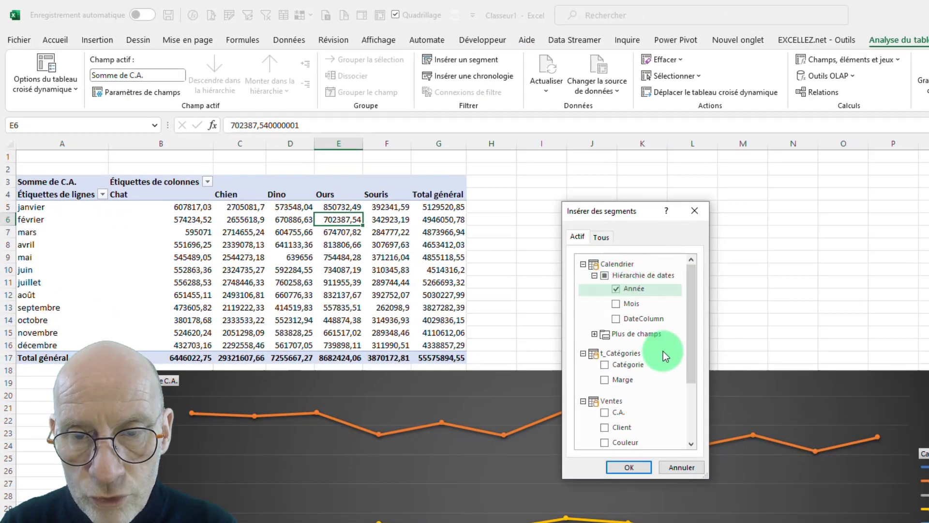
{"action": "left_click", "coordinate": [604, 427]}
{"action": "left_click", "coordinate": [629, 466]}
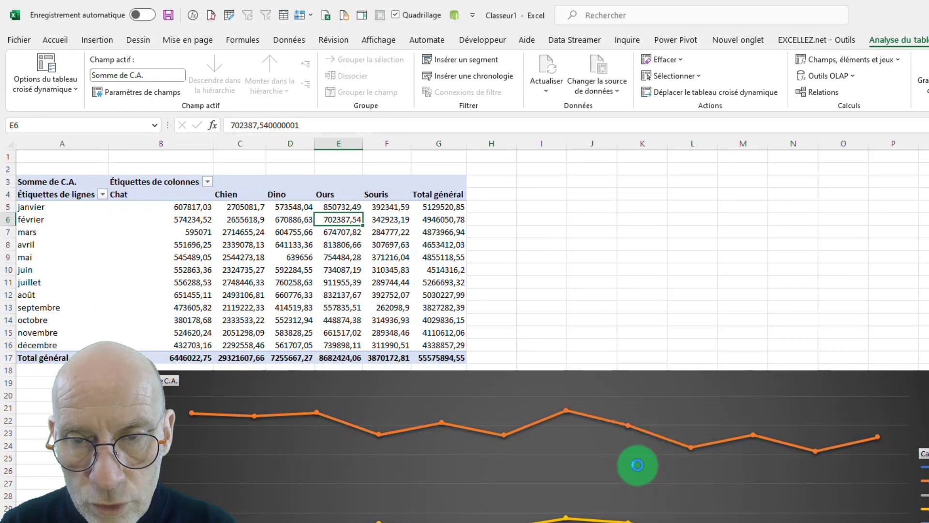
- Arrange the Année and Client slicers side by side above the chart, beside the pivot table, with Client outermost
{"action": "left_click_drag", "start_coordinate": [618, 342], "coordinate": [900, 162]}
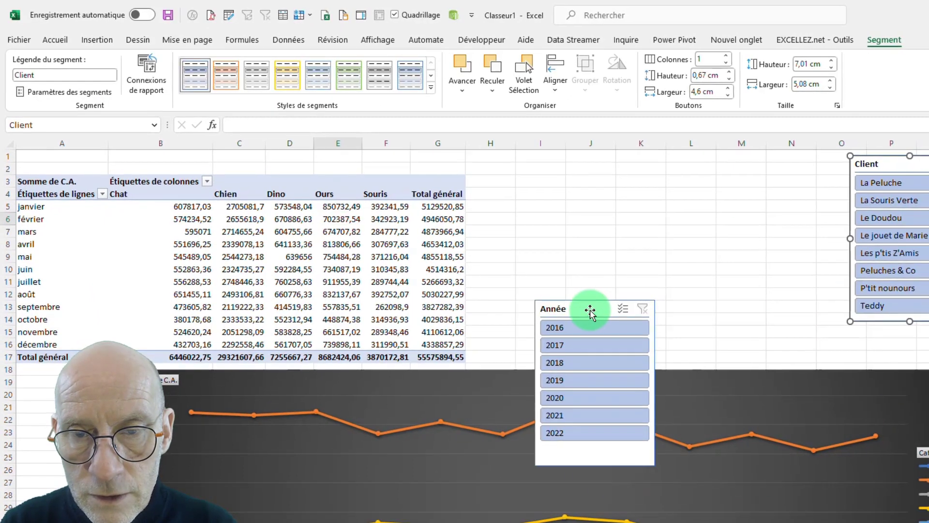
{"action": "left_click_drag", "start_coordinate": [590, 311], "coordinate": [769, 167]}
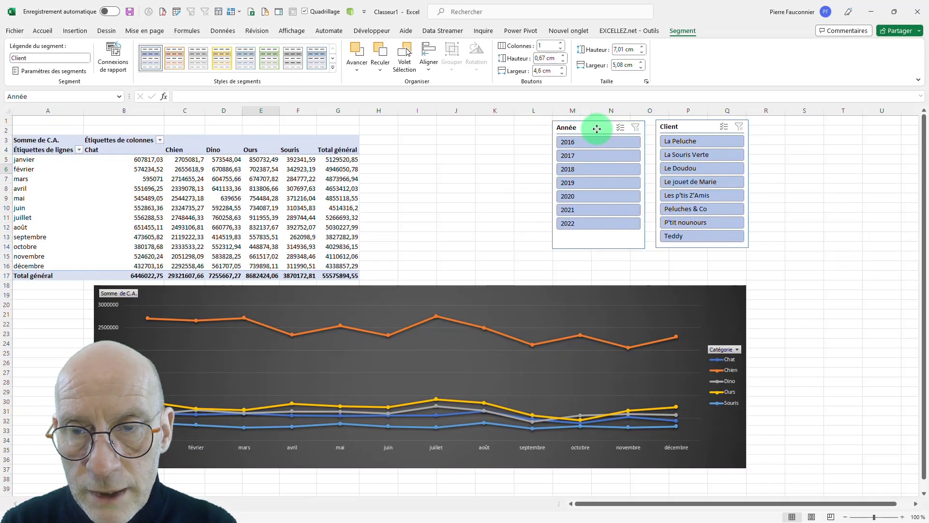
{"action": "left_click_drag", "start_coordinate": [598, 129], "coordinate": [600, 128]}
{"action": "left_click", "coordinate": [488, 159]}
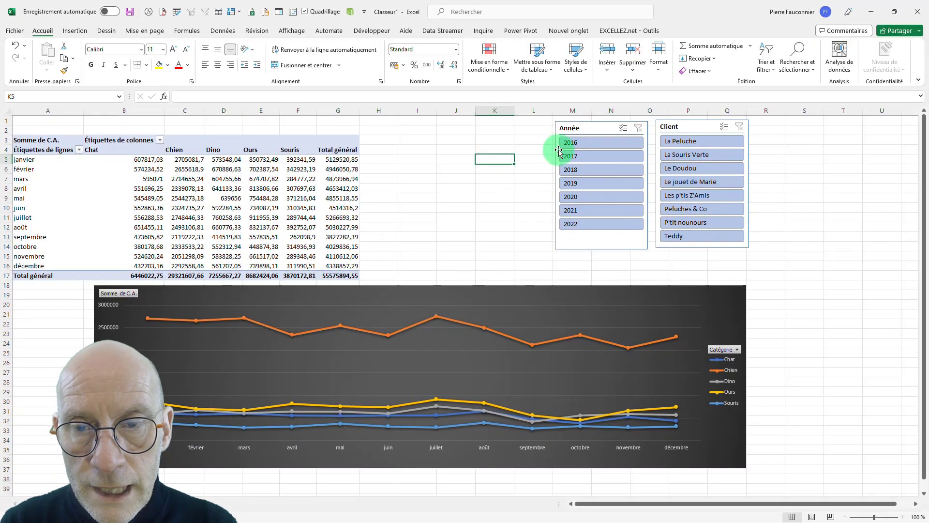
- Try the slicers by filtering on 2016, 2019 and 2022 in turn, adding client Le jouet de Marie for 2022
{"action": "left_click", "coordinate": [576, 146]}
{"action": "left_click", "coordinate": [574, 183]}
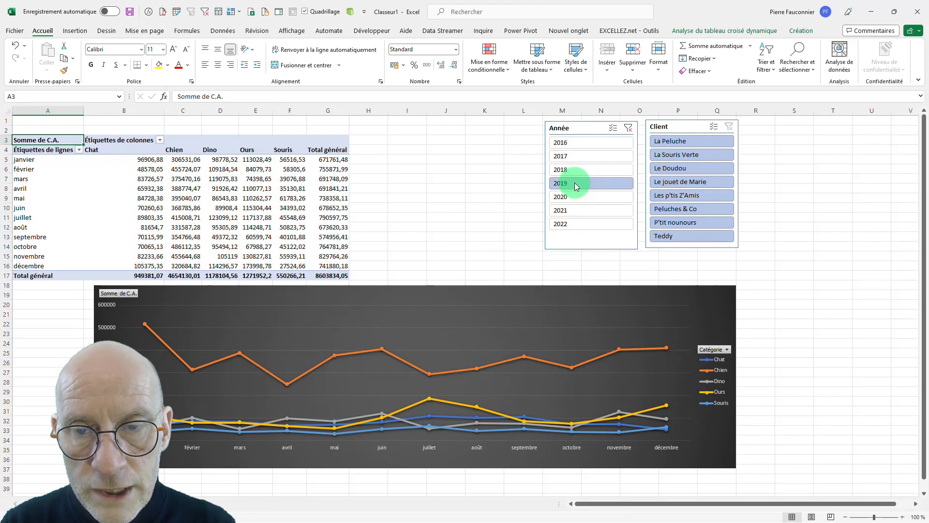
{"action": "left_click", "coordinate": [579, 222]}
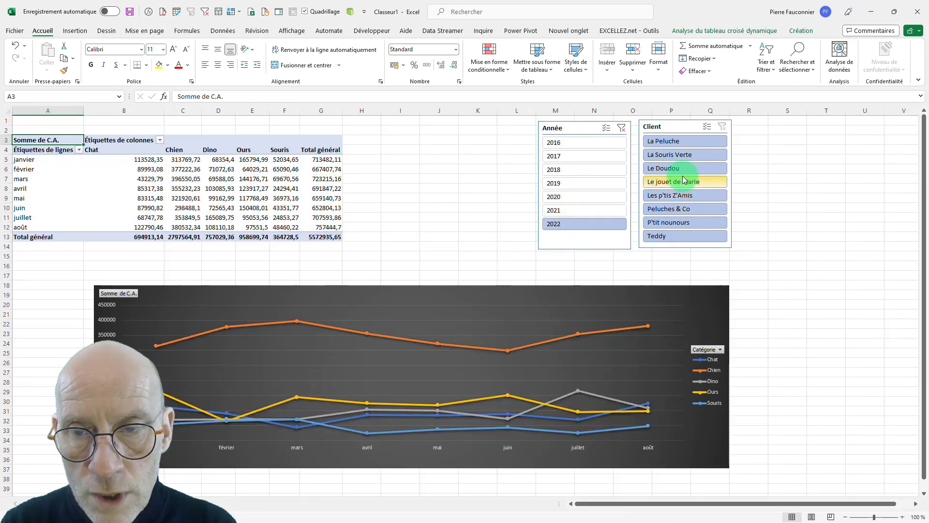
{"action": "left_click", "coordinate": [682, 185]}
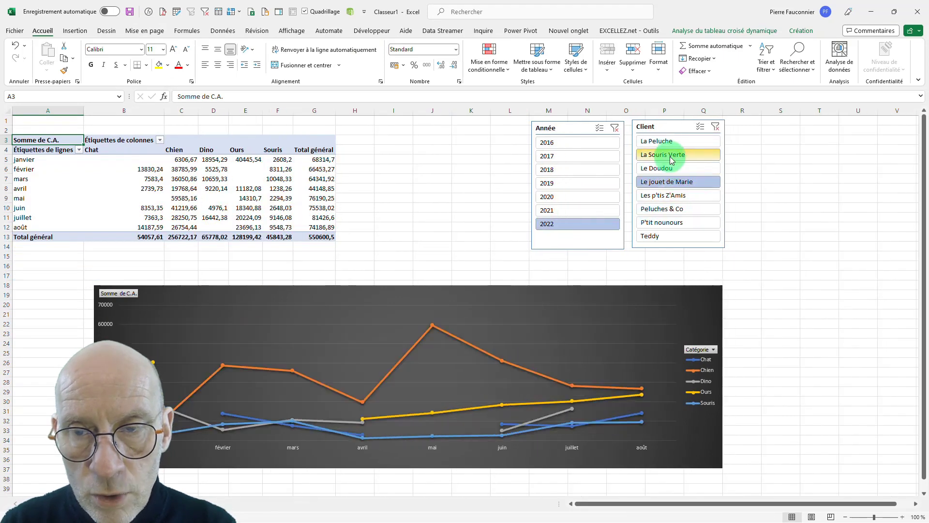
- Filter the report to the clients La Souris Verte and Le Doudou and the years 2017, 2019 and 2021
{"action": "left_click", "coordinate": [579, 155]}
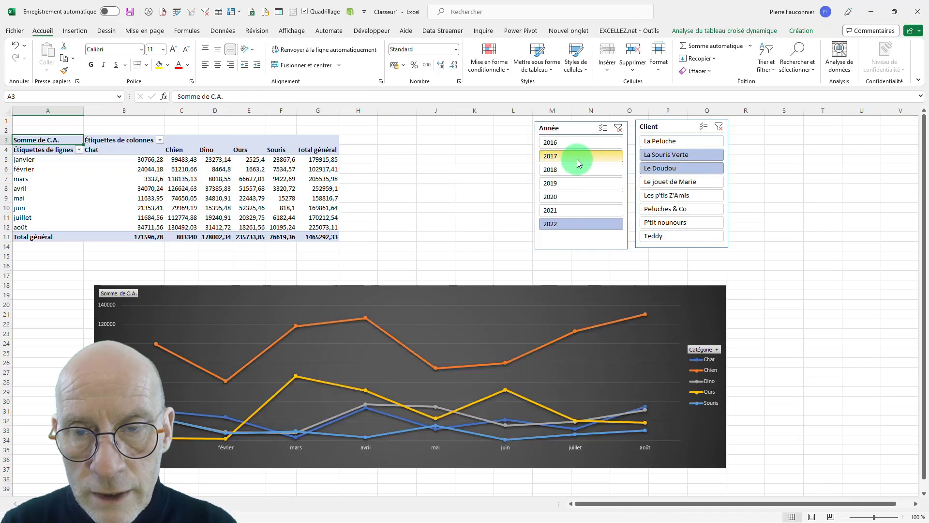
{"action": "left_click", "coordinate": [566, 183], "text": "ctrl"}
{"action": "left_click", "coordinate": [573, 210], "text": "ctrl"}
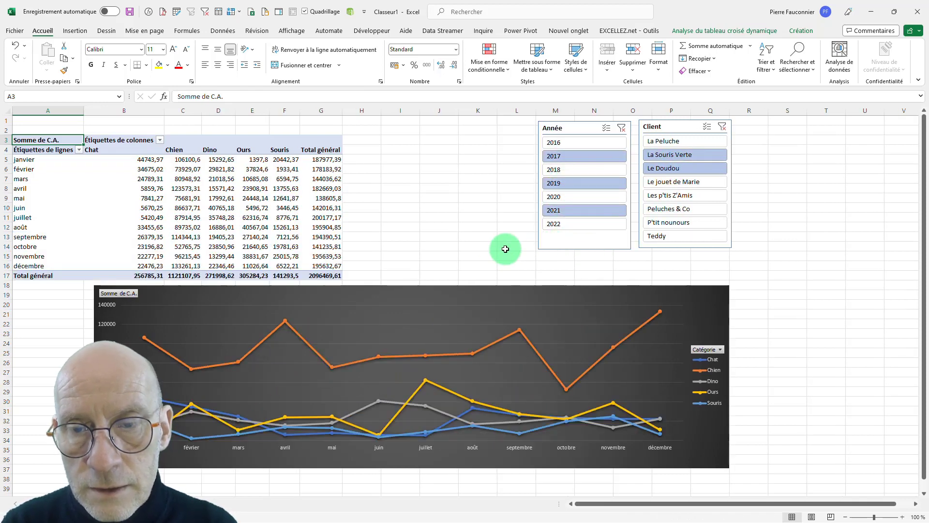